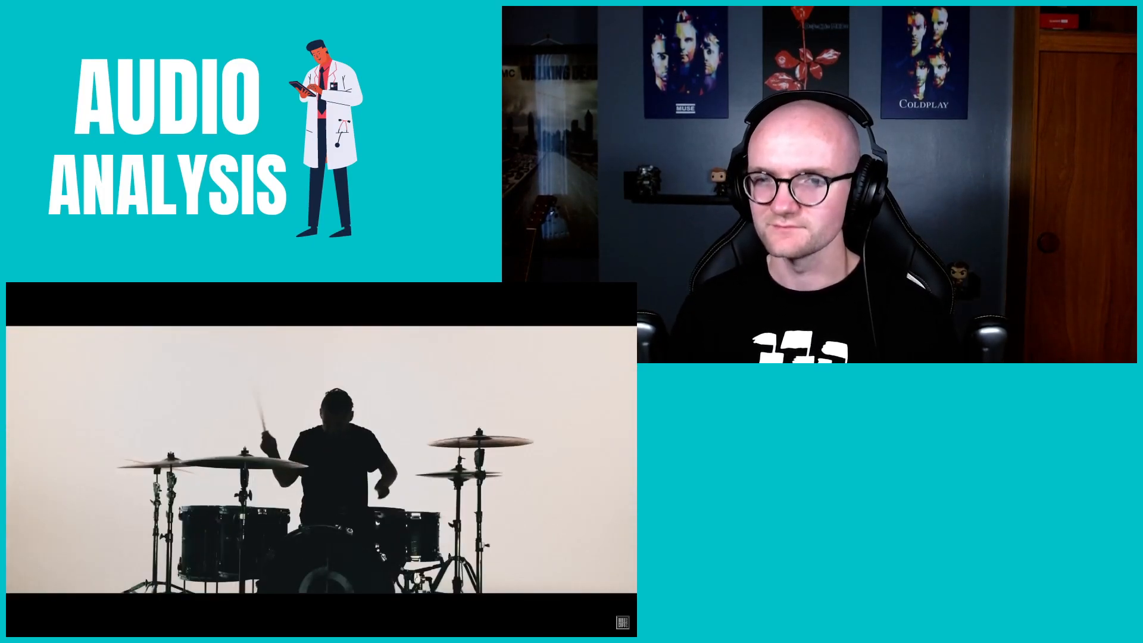
key(space)
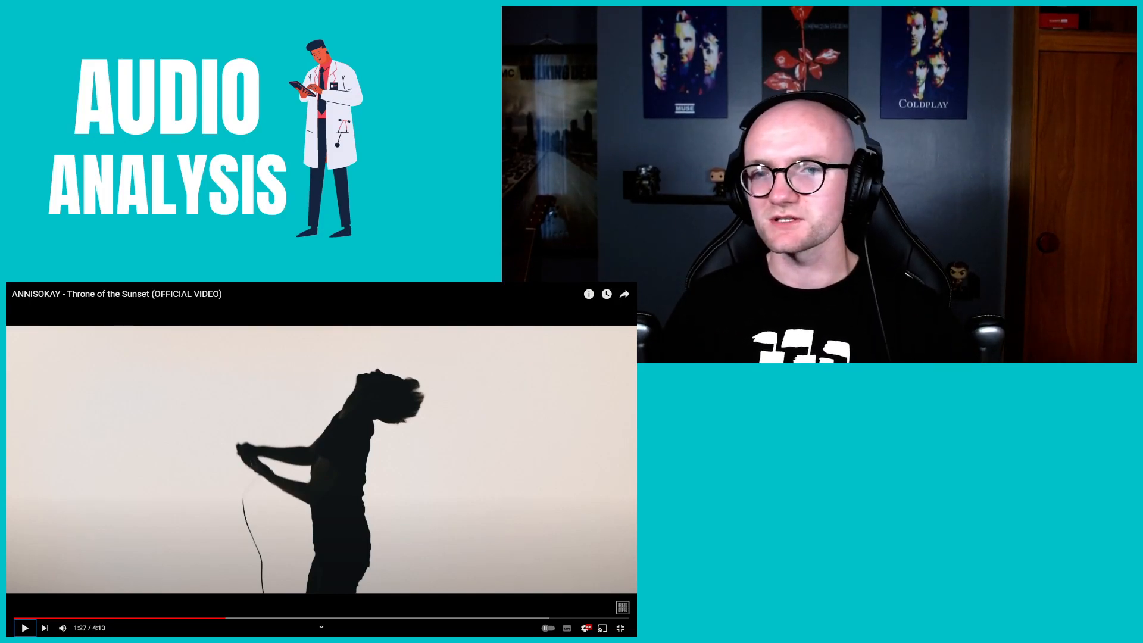
key(space)
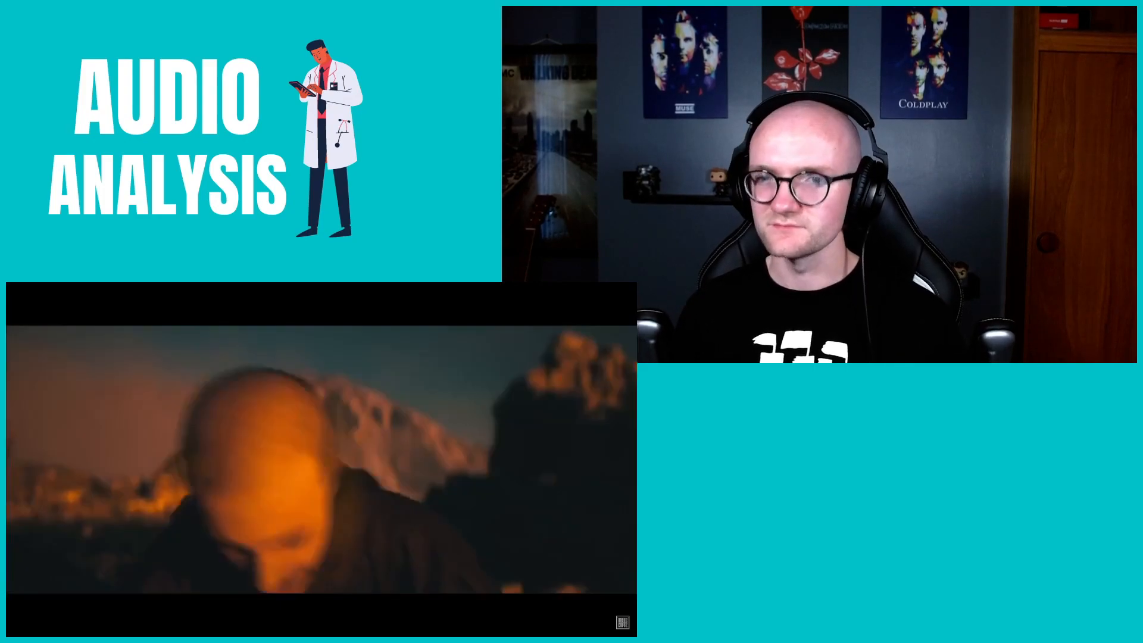
key(space)
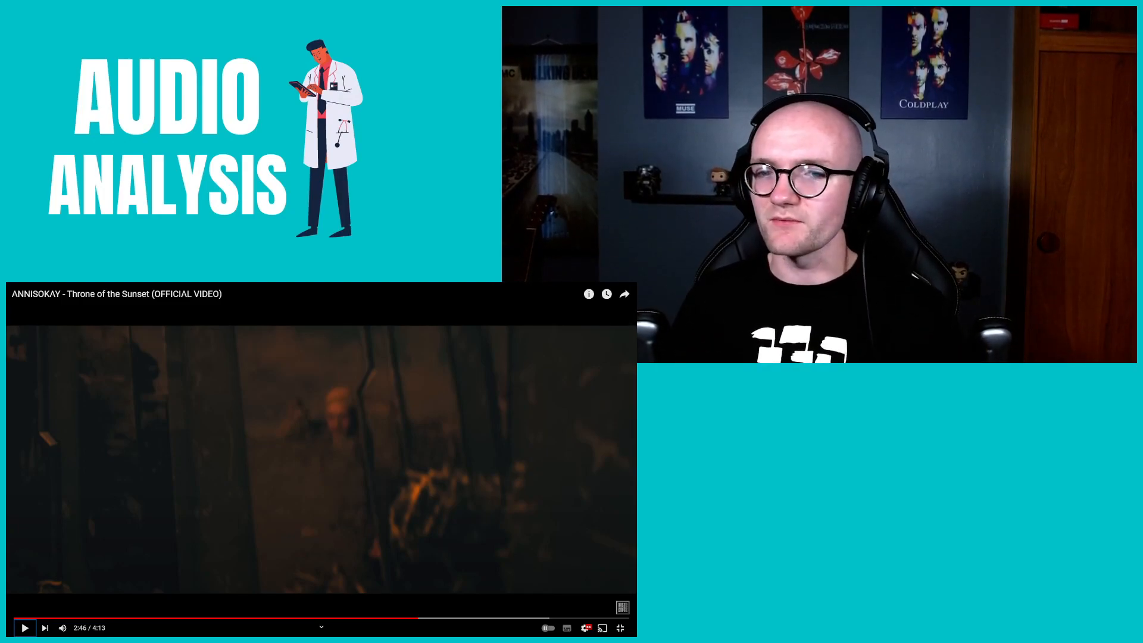
key(space)
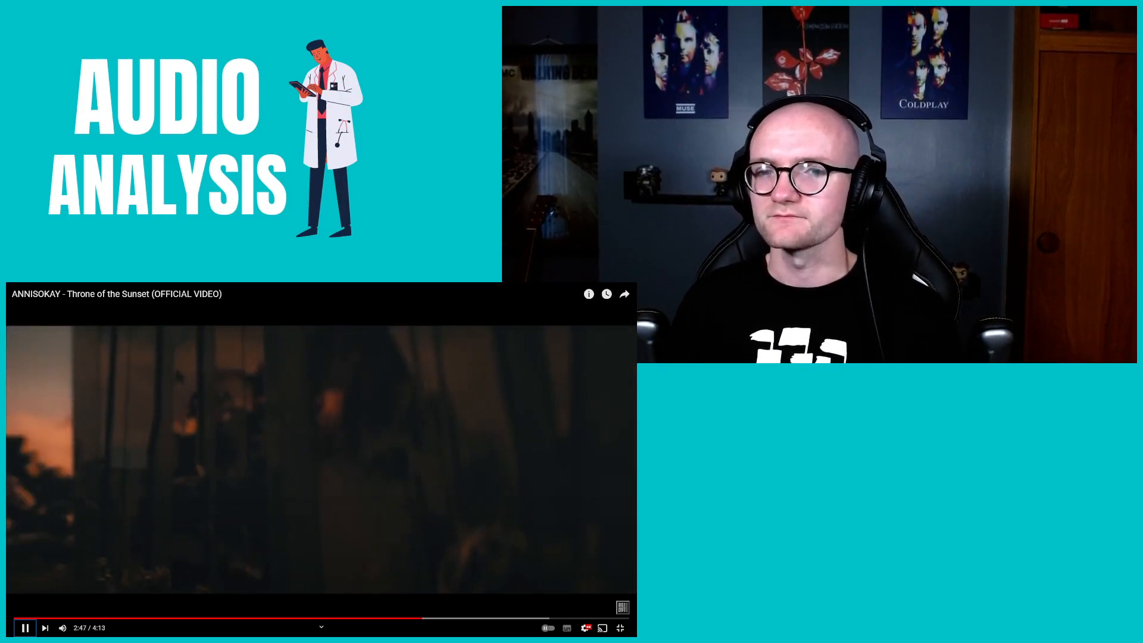